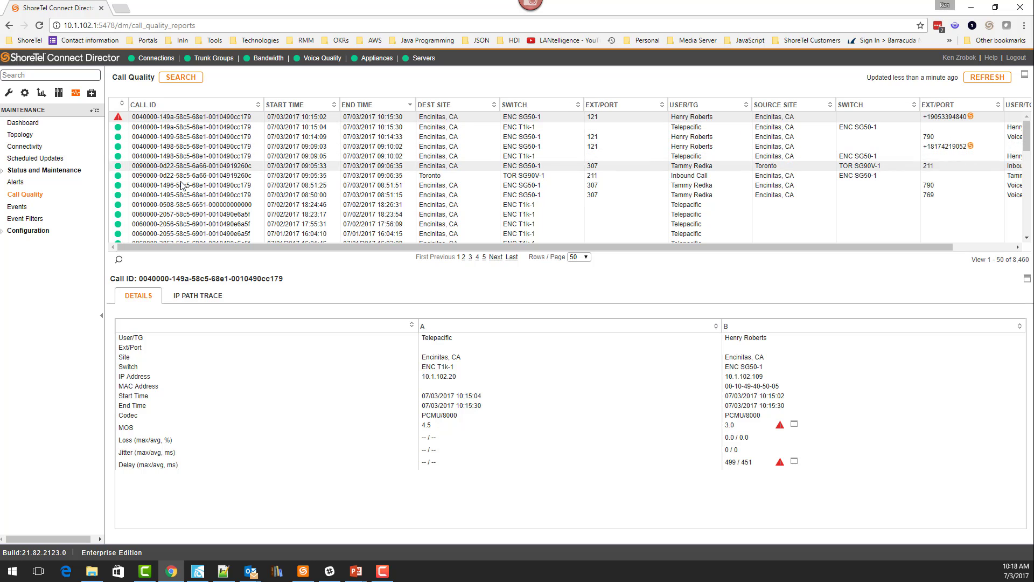
# Look through the Call Quality list for calls flagged with a red warning.
pyautogui.scroll(-2, 253, 209)
pyautogui.scroll(-5, 253, 209)
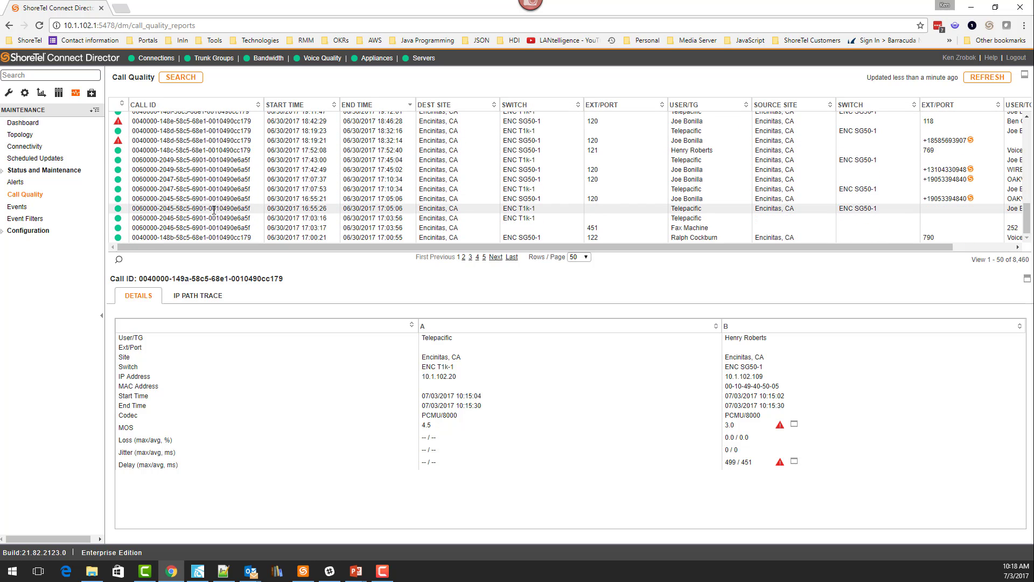
pyautogui.scroll(7, 216, 209)
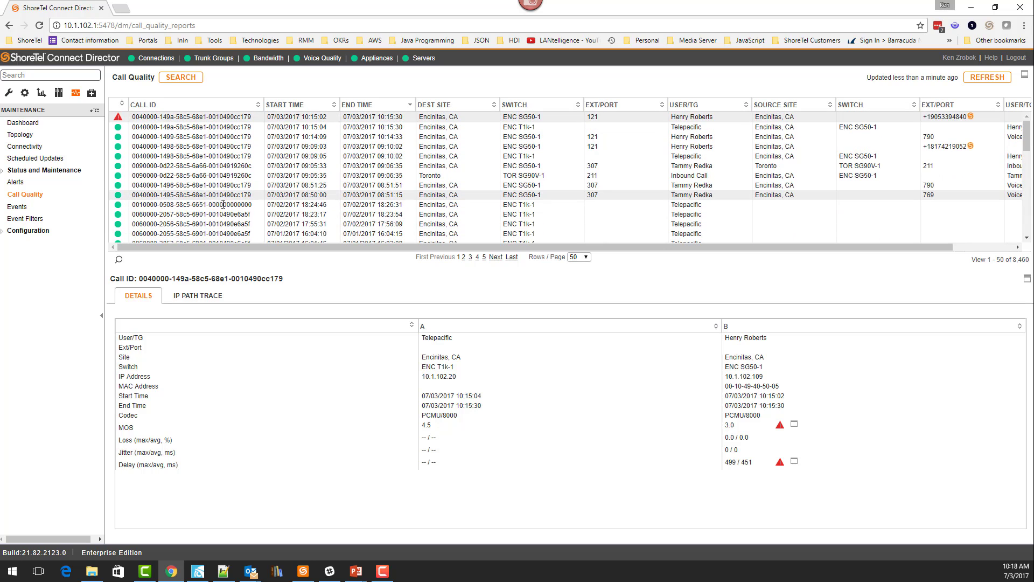
pyautogui.scroll(-7, 227, 183)
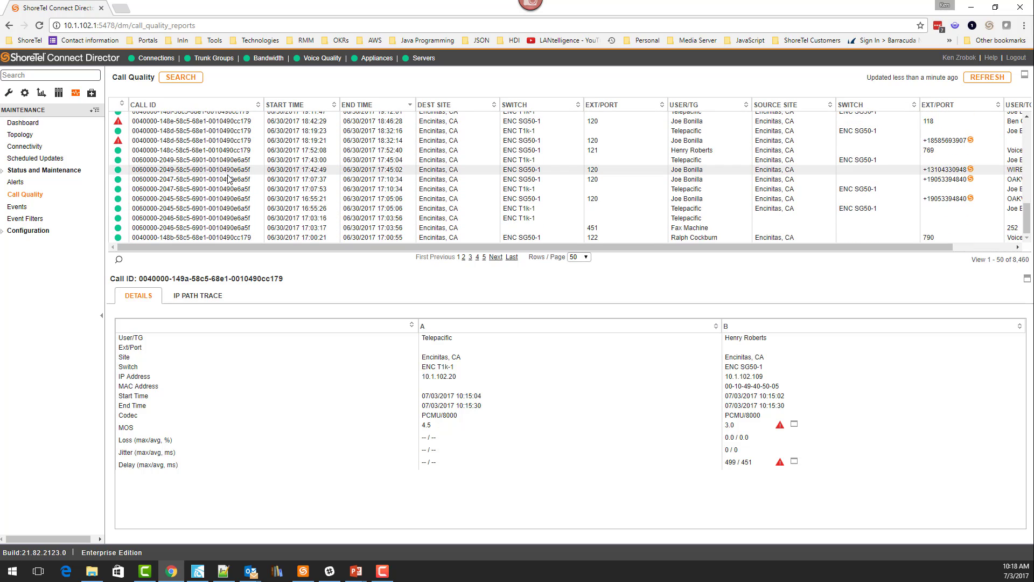
pyautogui.scroll(7, 226, 180)
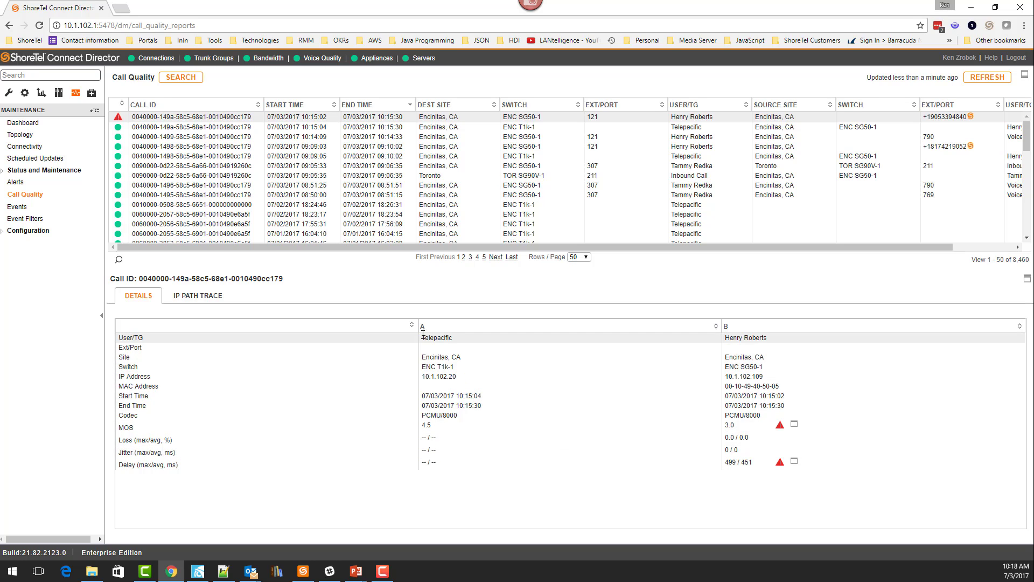
# Examine the flagged 07/03/2017 10:15:02 call's ID and details for both endpoints, including IP address, codec and MOS.
pyautogui.moveTo(421, 340); pyautogui.dragTo(423, 377)
pyautogui.click(460, 377)
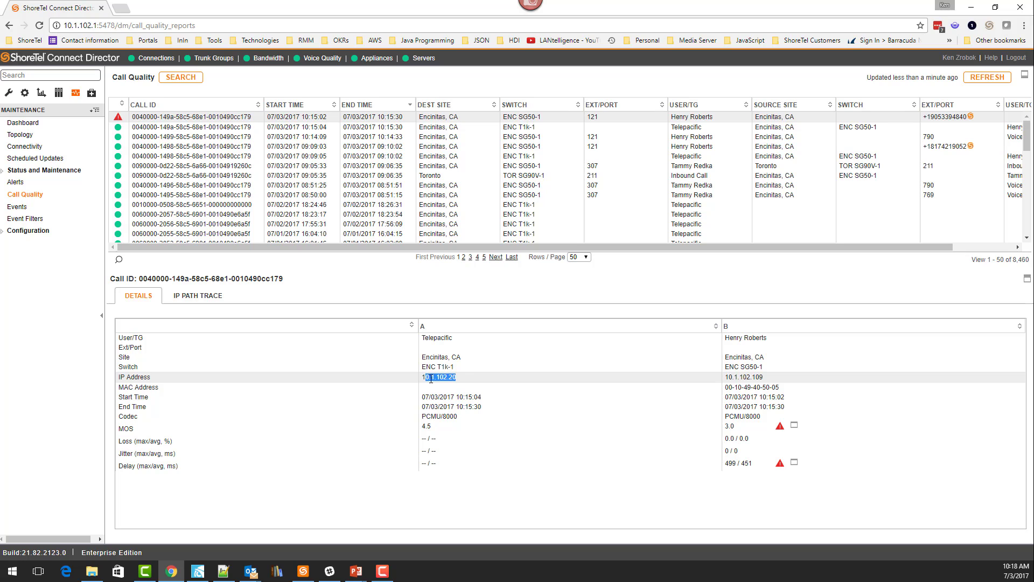
pyautogui.click(440, 428)
pyautogui.moveTo(428, 428); pyautogui.dragTo(421, 417)
pyautogui.click(422, 418)
pyautogui.click(430, 428)
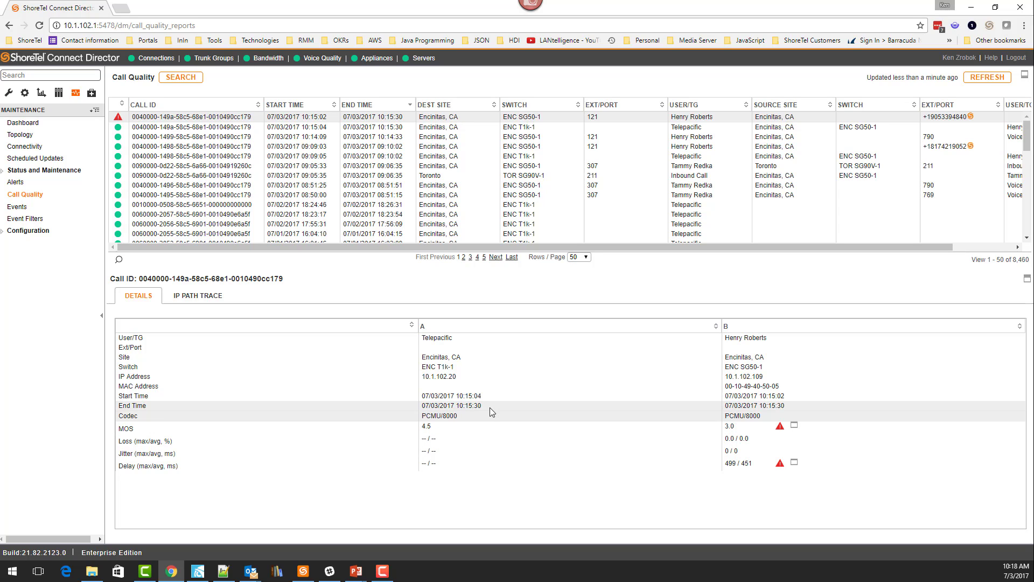
pyautogui.click(775, 338)
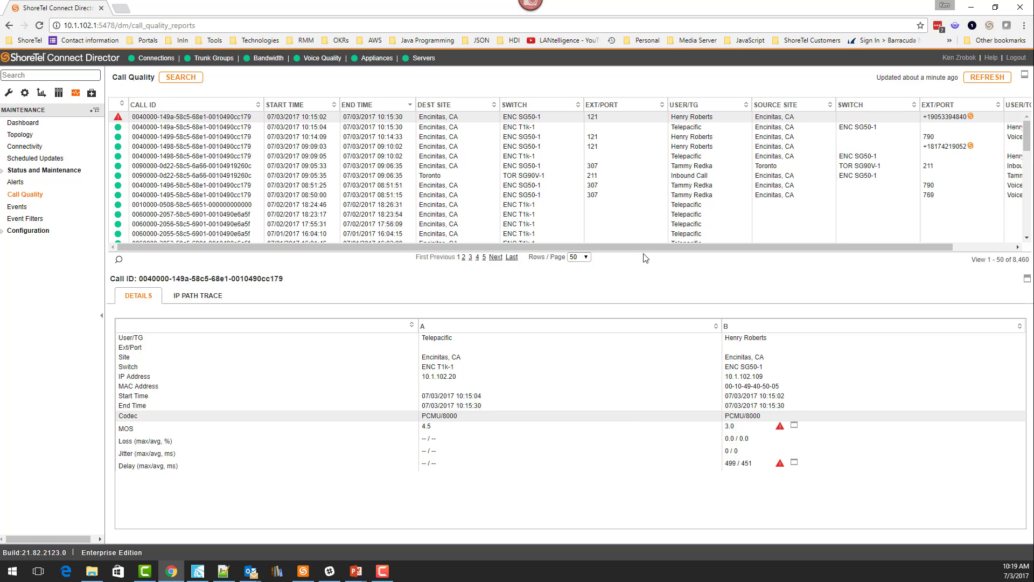
pyautogui.moveTo(647, 246); pyautogui.dragTo(625, 255)
pyautogui.moveTo(256, 117); pyautogui.dragTo(126, 116)
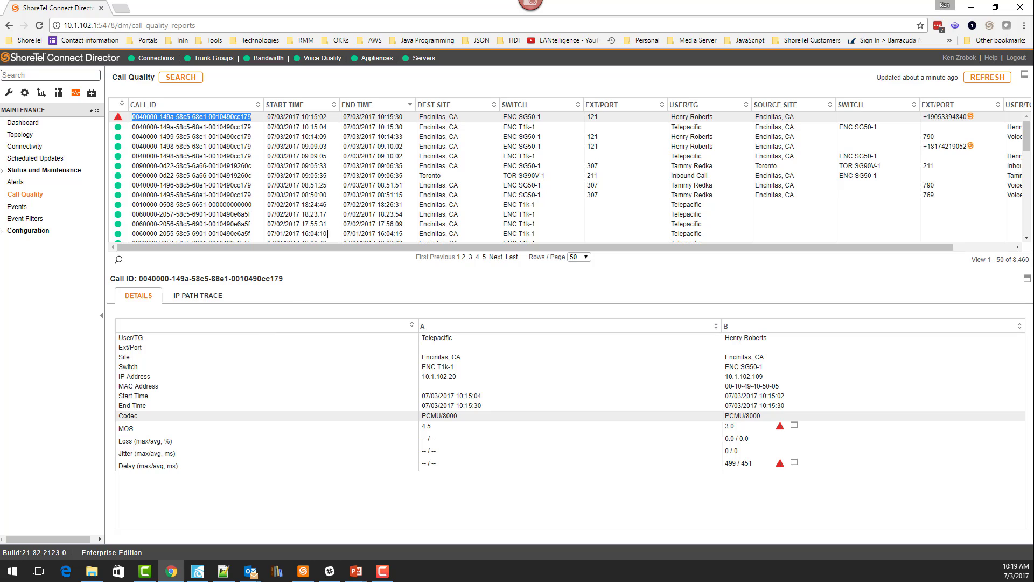
pyautogui.click(135, 118)
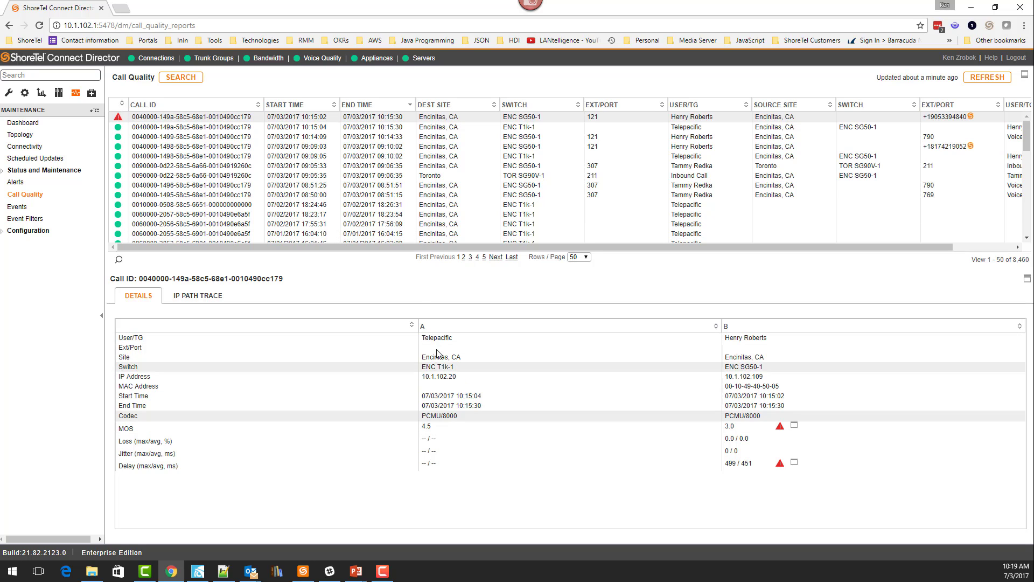
# Compare the details of several unflagged calls, including the 09:05:33 Encinitas–Toronto call and the 07/02/2017 18:23:17 call.
pyautogui.click(203, 126)
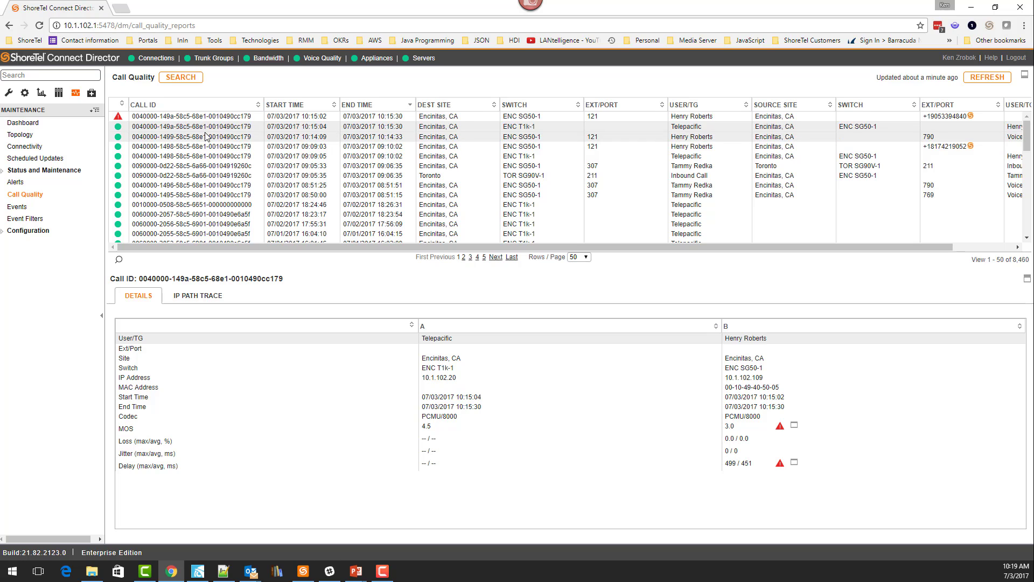
pyautogui.click(205, 136)
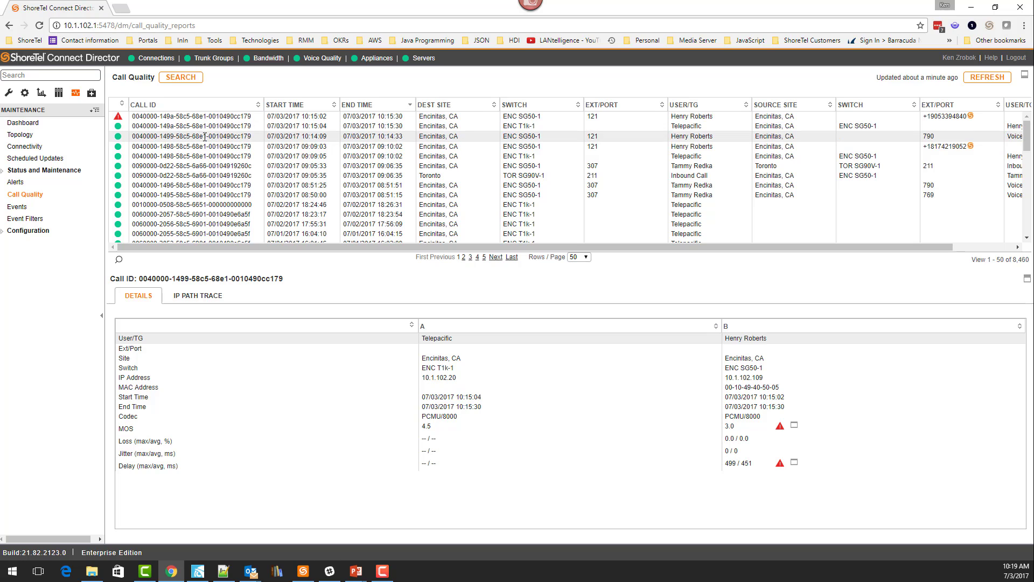
pyautogui.click(141, 146)
pyautogui.click(137, 165)
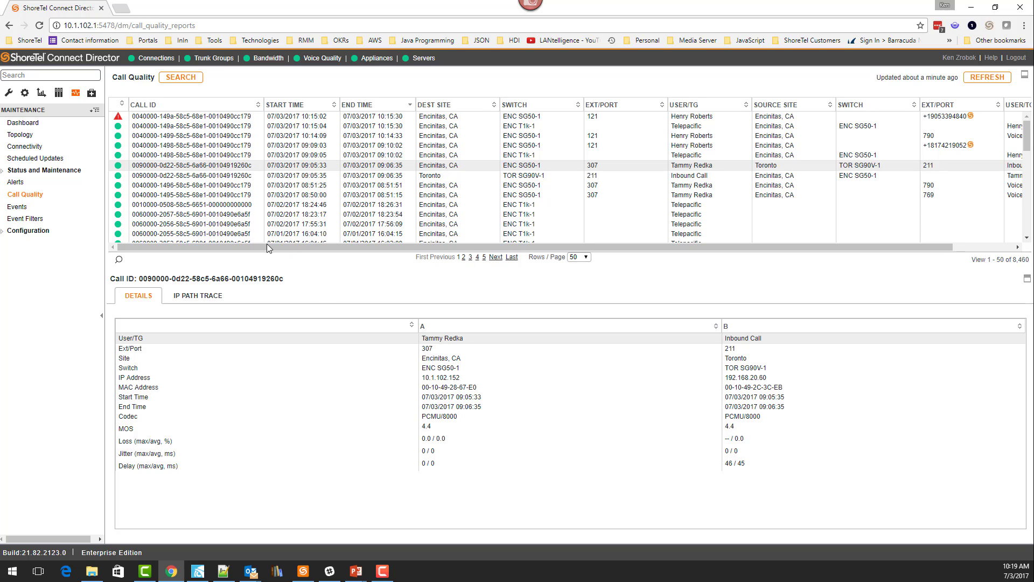
pyautogui.click(231, 213)
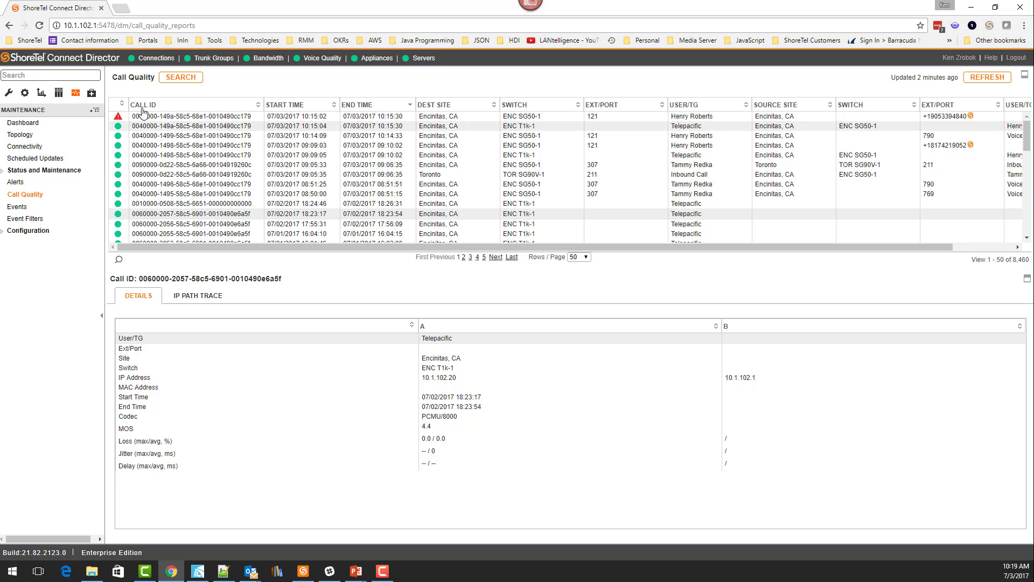
# Sort the call list by status in both directions, and finally by start time with the newest calls first.
pyautogui.click(123, 106)
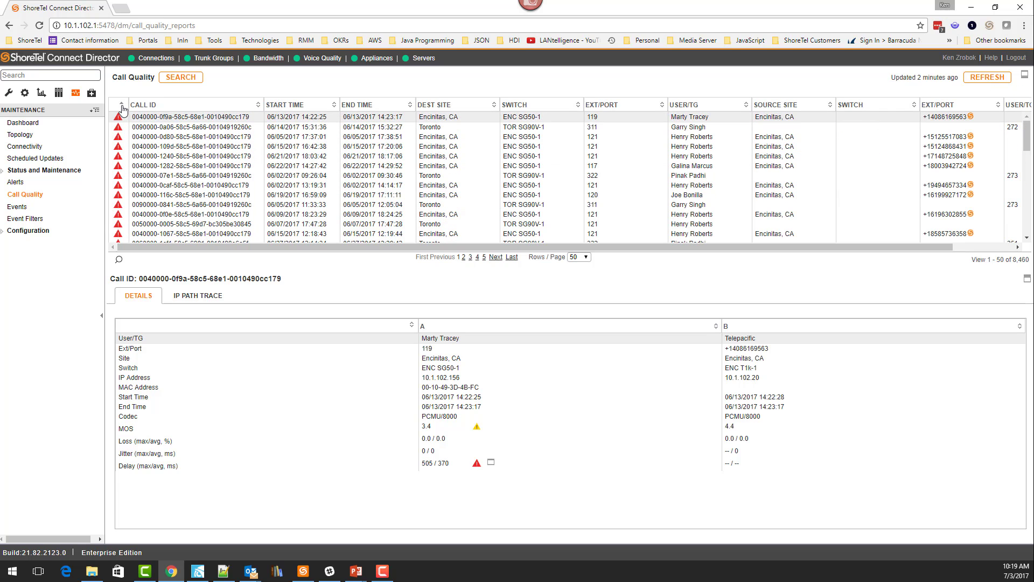
pyautogui.click(122, 106)
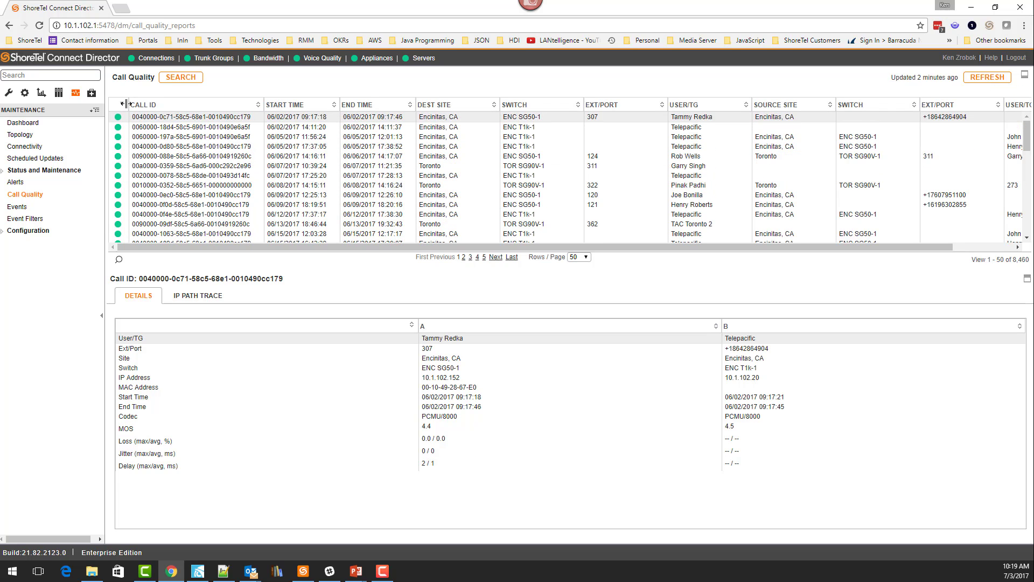
pyautogui.click(310, 107)
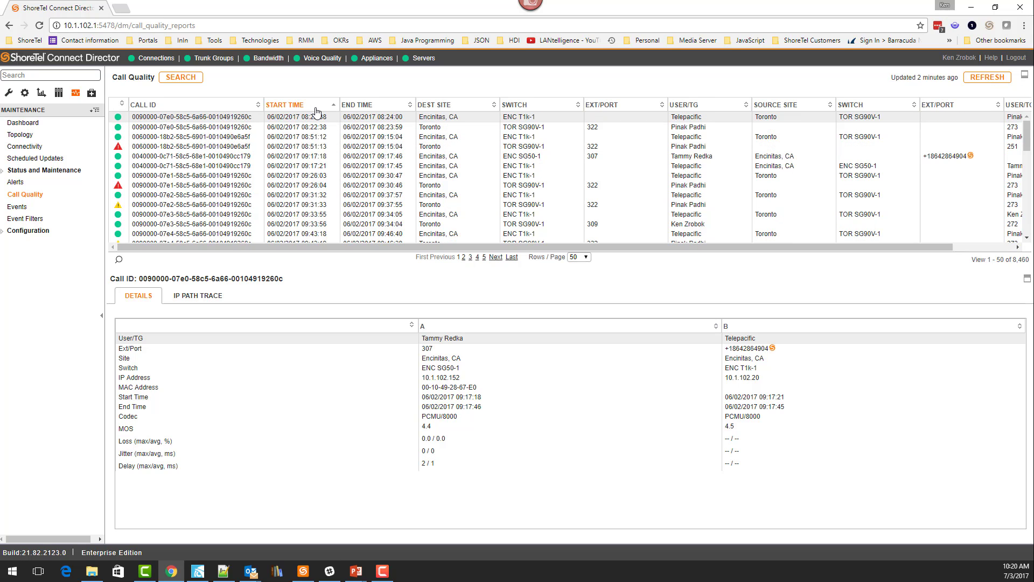
pyautogui.click(320, 107)
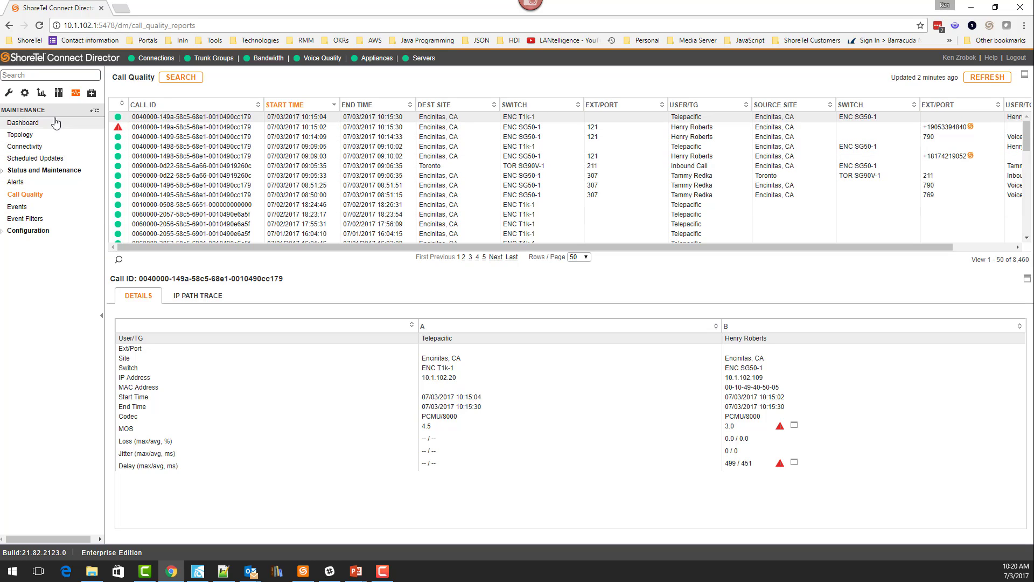
# Open the Call Details reports in Reporting and select the WAN Media Stream Detail Report.
pyautogui.click(41, 95)
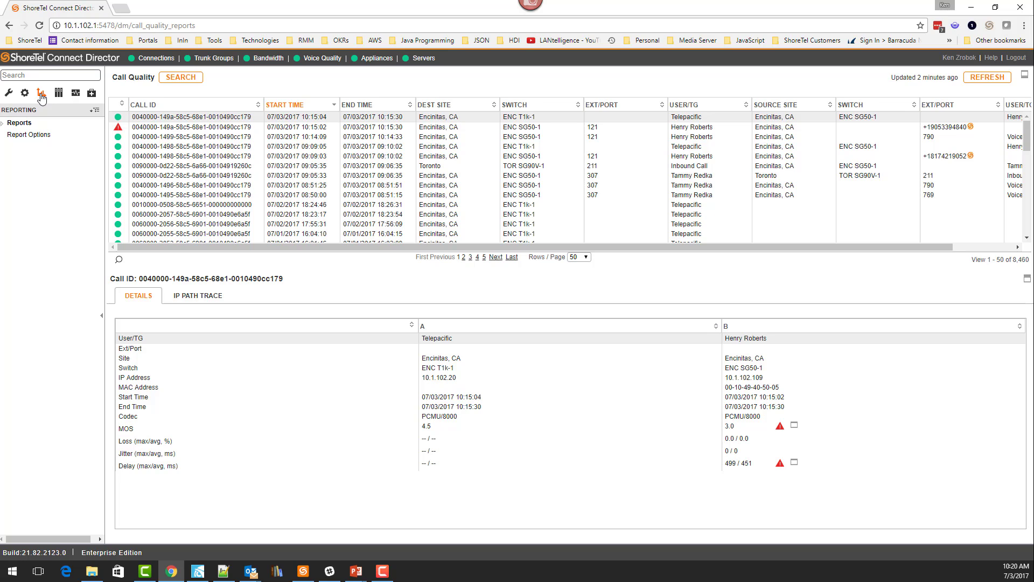
pyautogui.click(24, 123)
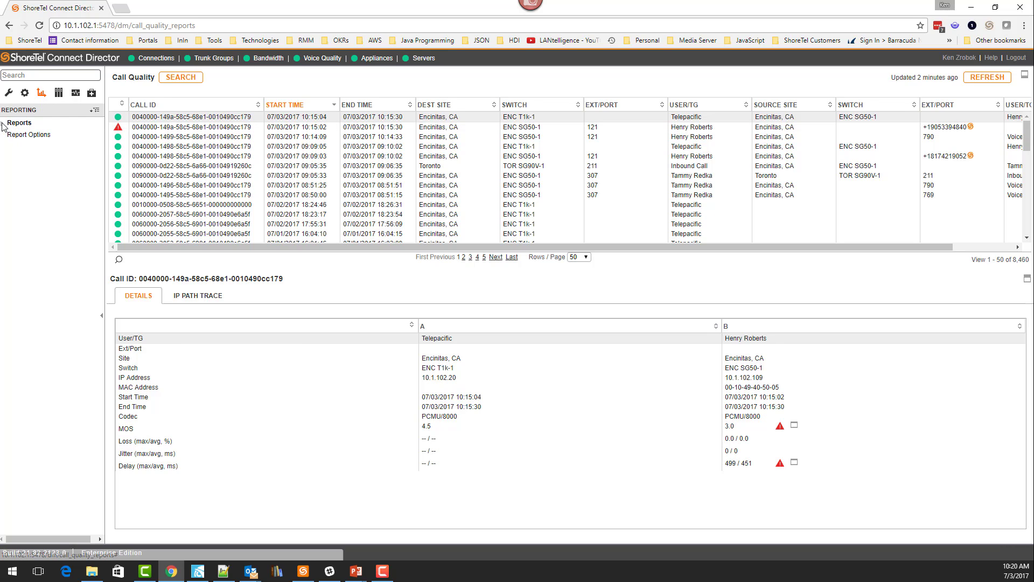
pyautogui.click(35, 135)
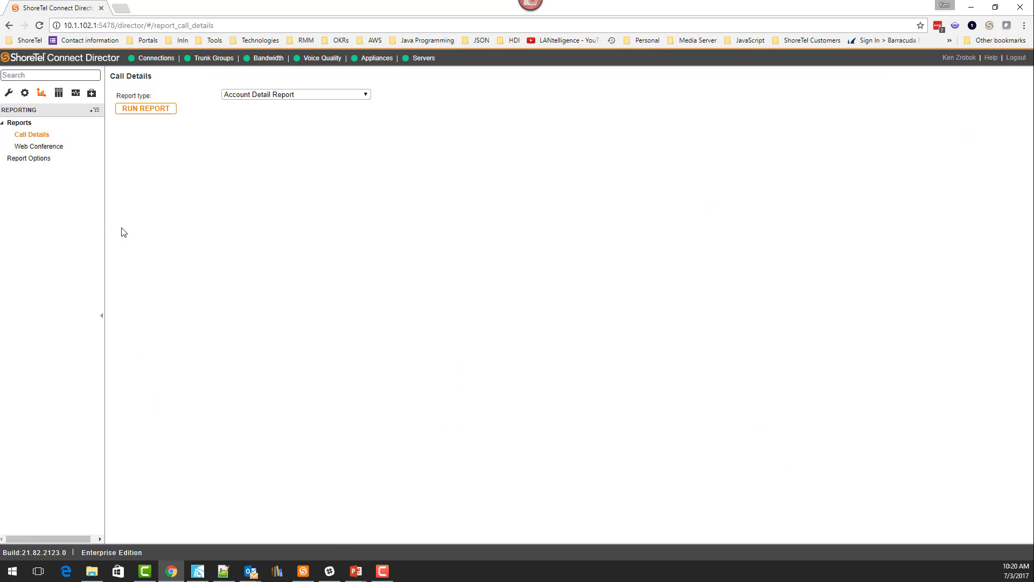
pyautogui.click(364, 96)
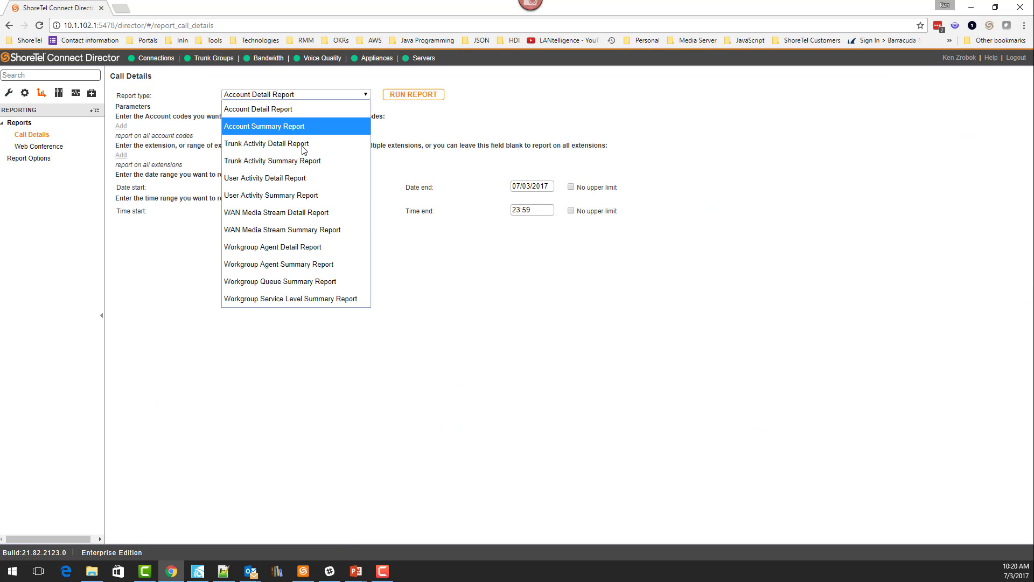
pyautogui.click(302, 216)
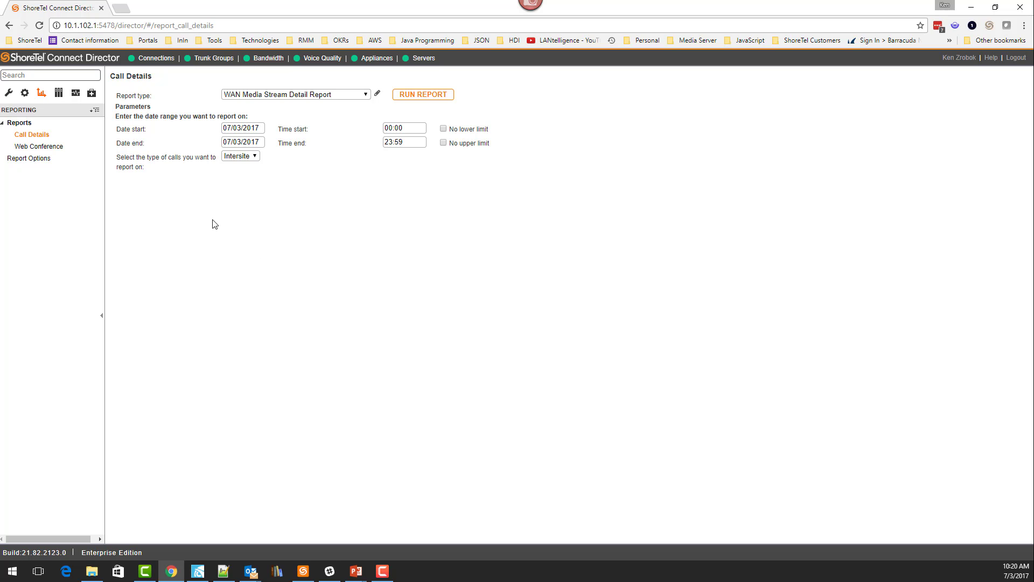
# Run the WAN Media Stream Detail Report for all calls on 07/03/2017 and check the sites it lists.
pyautogui.click(255, 158)
pyautogui.click(250, 174)
pyautogui.click(240, 188)
pyautogui.click(432, 98)
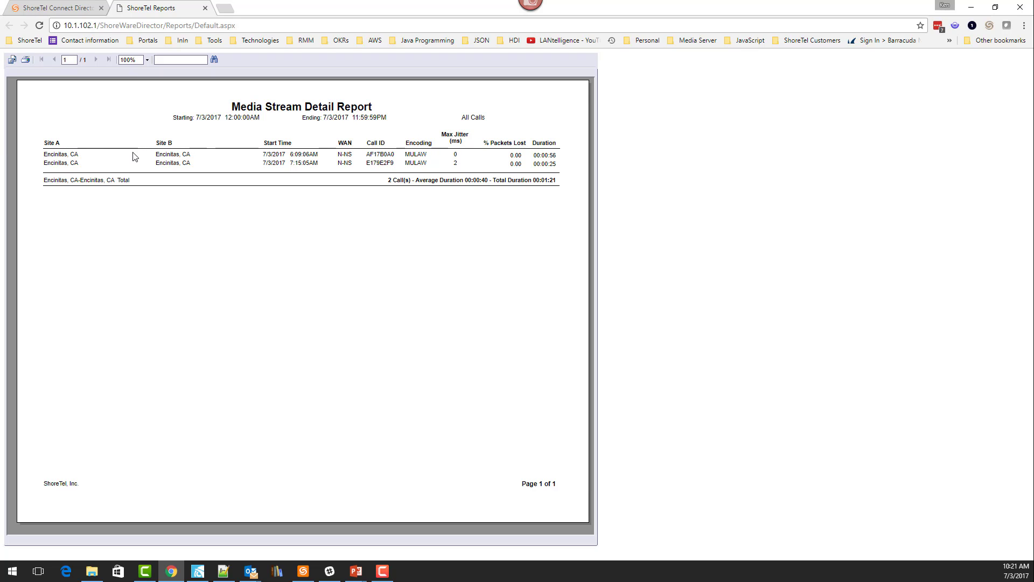
pyautogui.moveTo(45, 156); pyautogui.dragTo(85, 157)
pyautogui.moveTo(160, 163); pyautogui.dragTo(187, 155)
# Rerun the report with the start date set to 06/30/2017 and close the previous report.
pyautogui.click(58, 9)
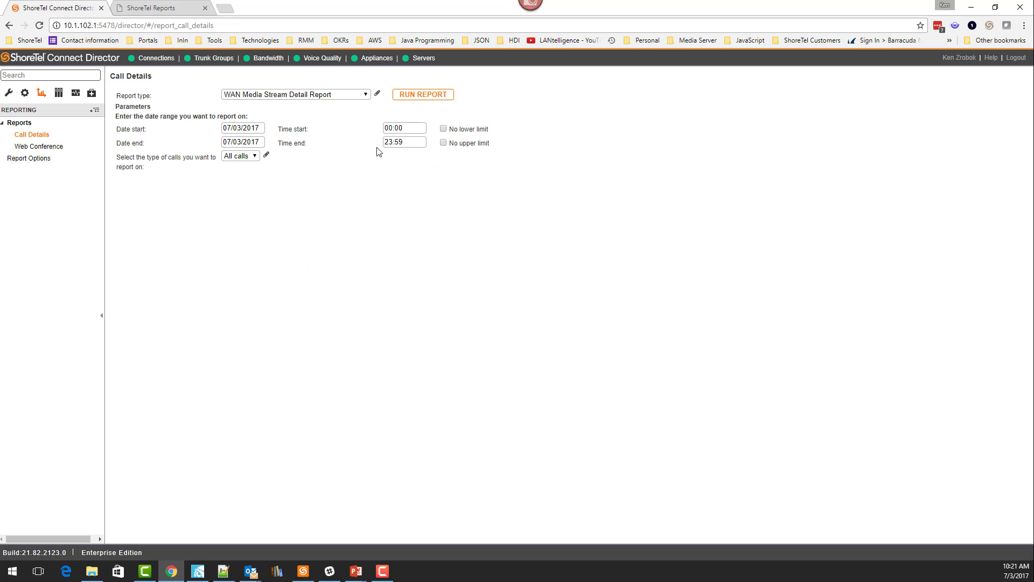
pyautogui.click(243, 129)
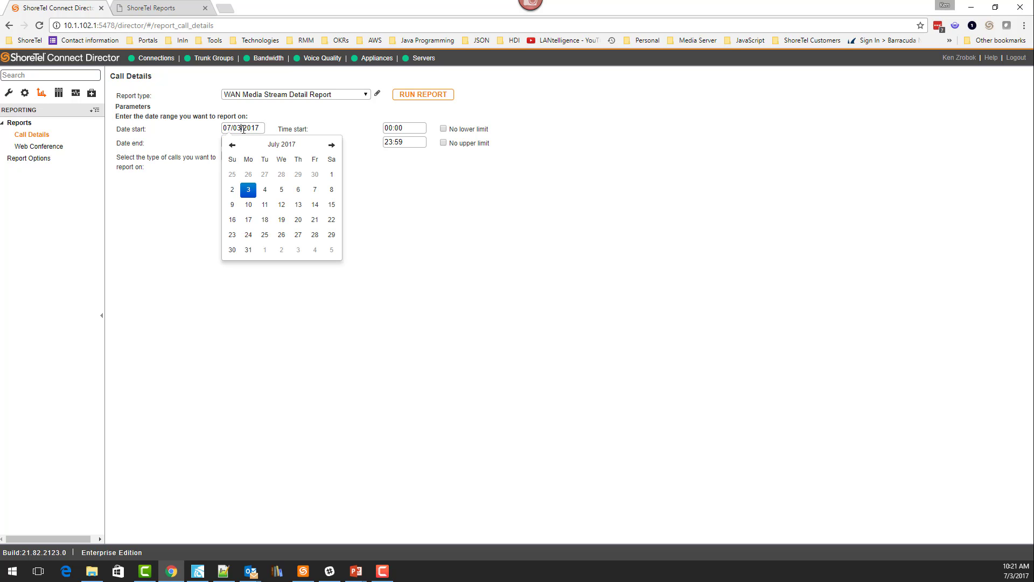
pyautogui.click(316, 177)
pyautogui.click(417, 96)
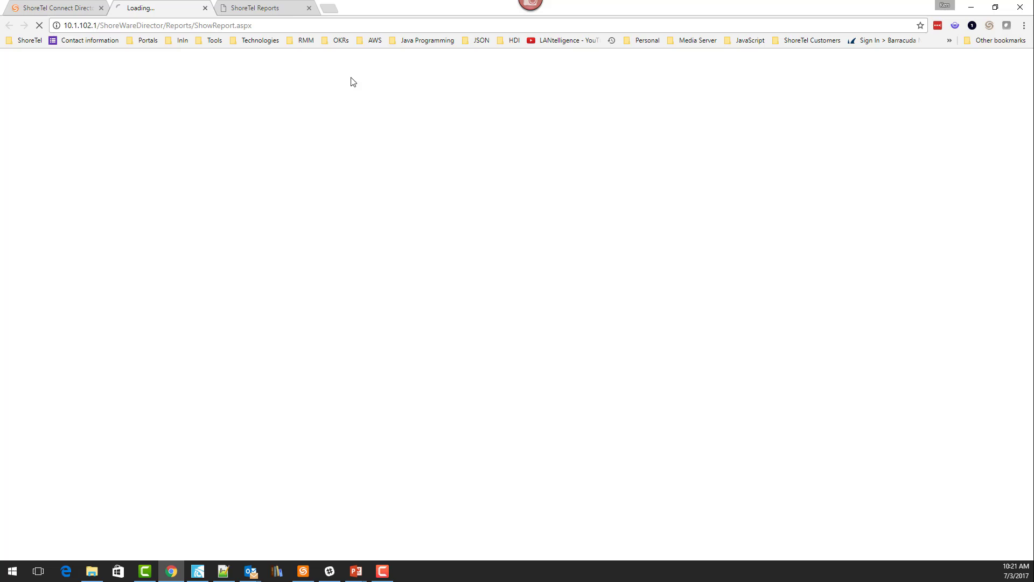
pyautogui.click(308, 8)
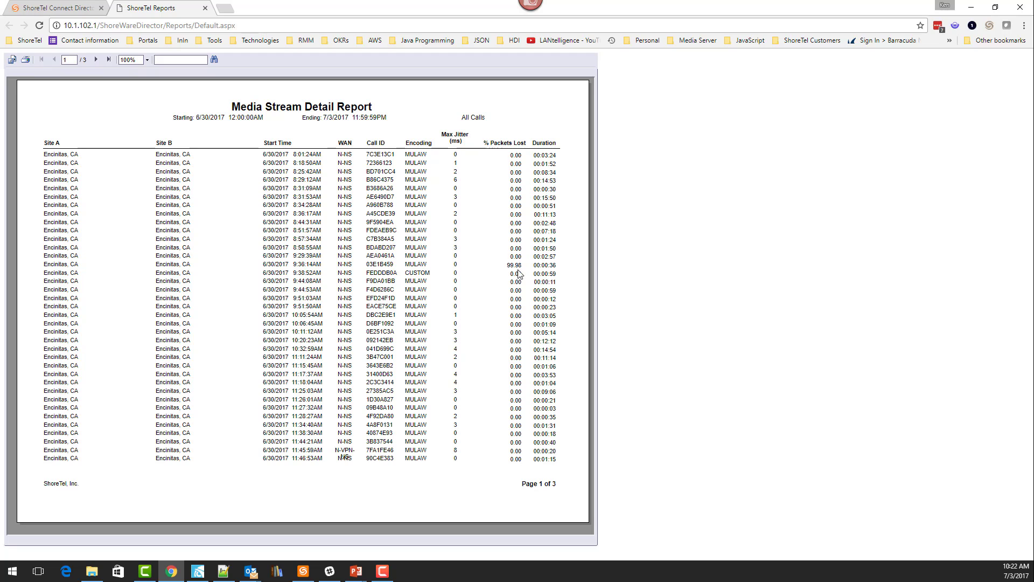
# Examine packet loss, jitter and call duration across all pages of the Media Stream Detail Report, and minimize the browser.
pyautogui.moveTo(524, 266); pyautogui.dragTo(552, 266)
pyautogui.click(433, 262)
pyautogui.click(560, 269)
pyautogui.moveTo(427, 261); pyautogui.dragTo(548, 266)
pyautogui.click(96, 59)
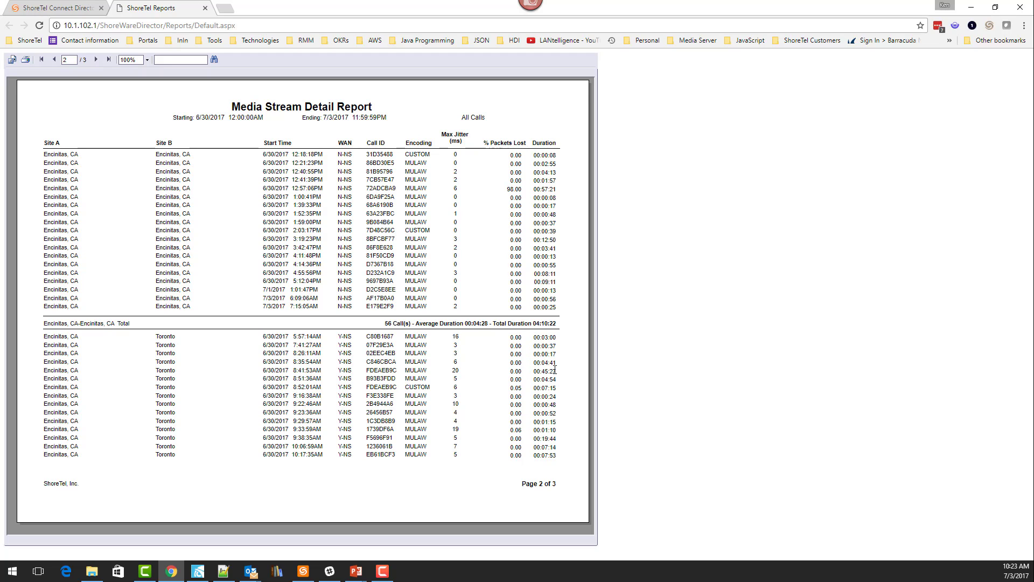
pyautogui.moveTo(560, 371)
pyautogui.mouseDown()
pyautogui.moveTo(535, 371)
pyautogui.moveTo(563, 371)
pyautogui.mouseUp()
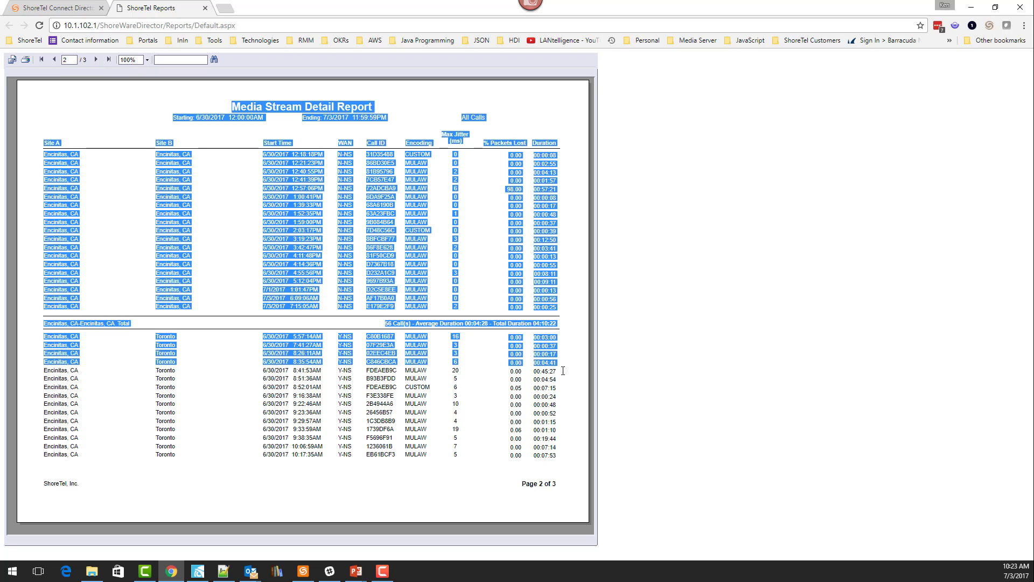
pyautogui.click(563, 370)
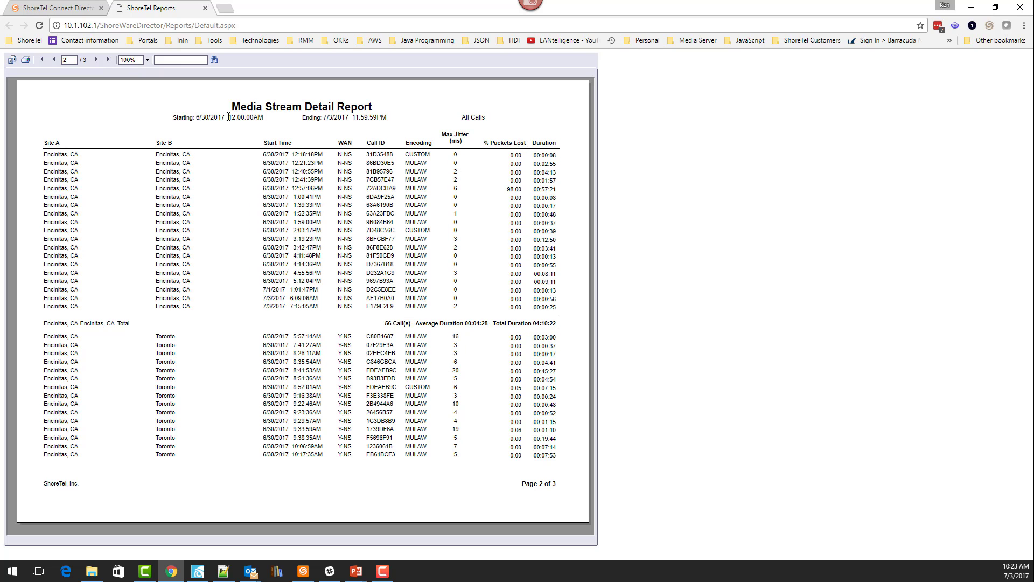
pyautogui.scroll(-3, 158, 272)
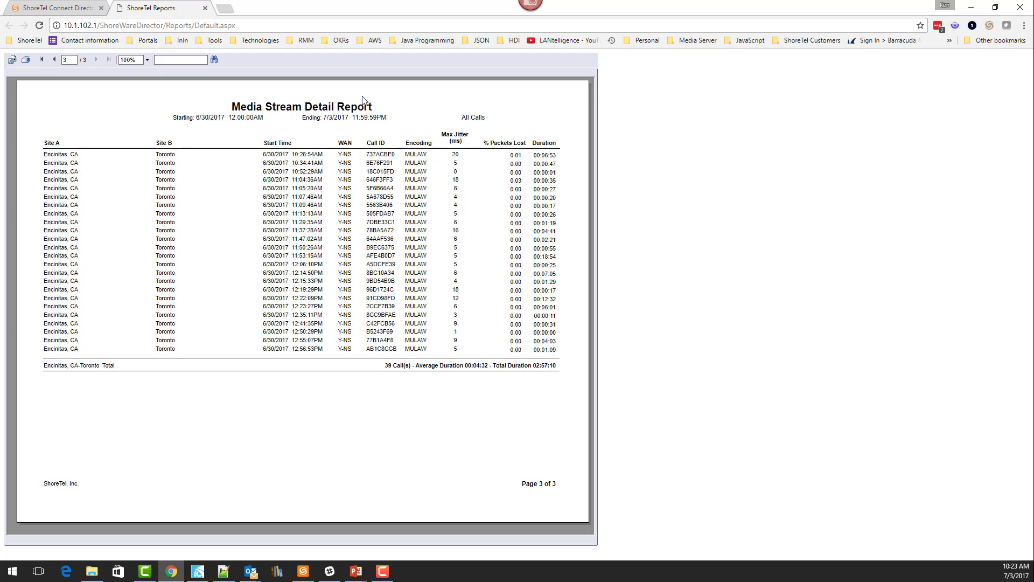
pyautogui.click(973, 9)
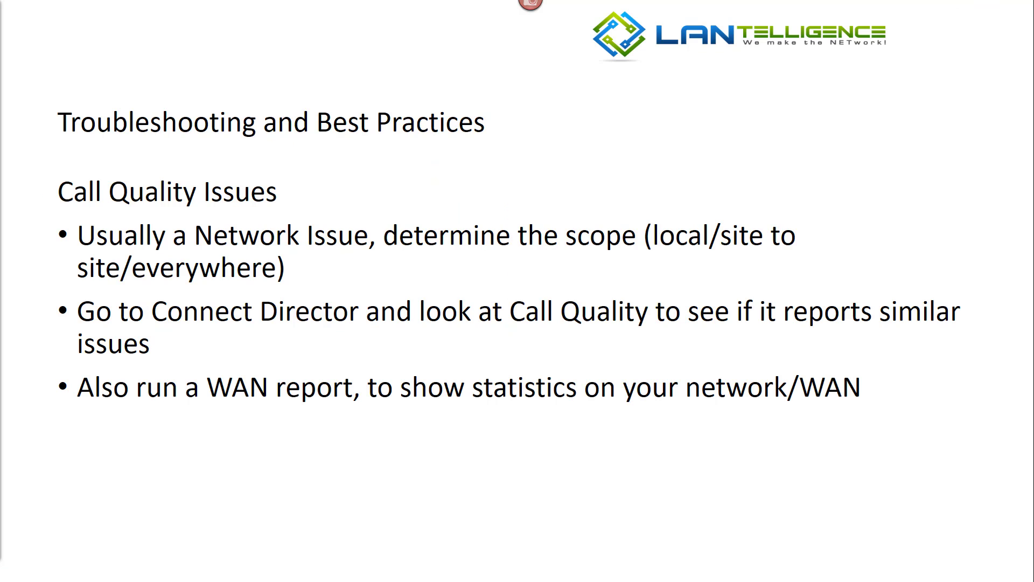
pyautogui.press('Right')
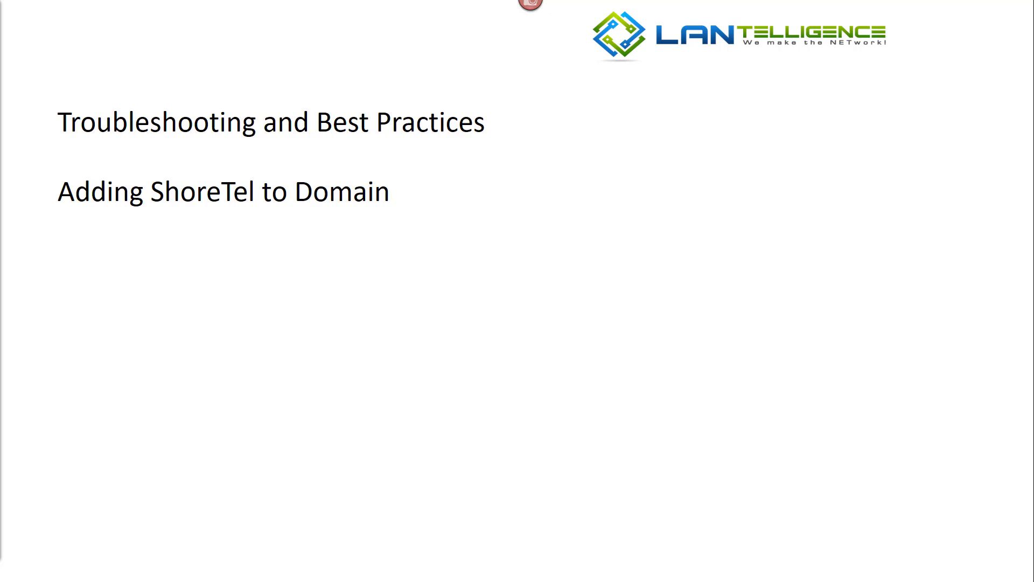
pyautogui.press('Right')
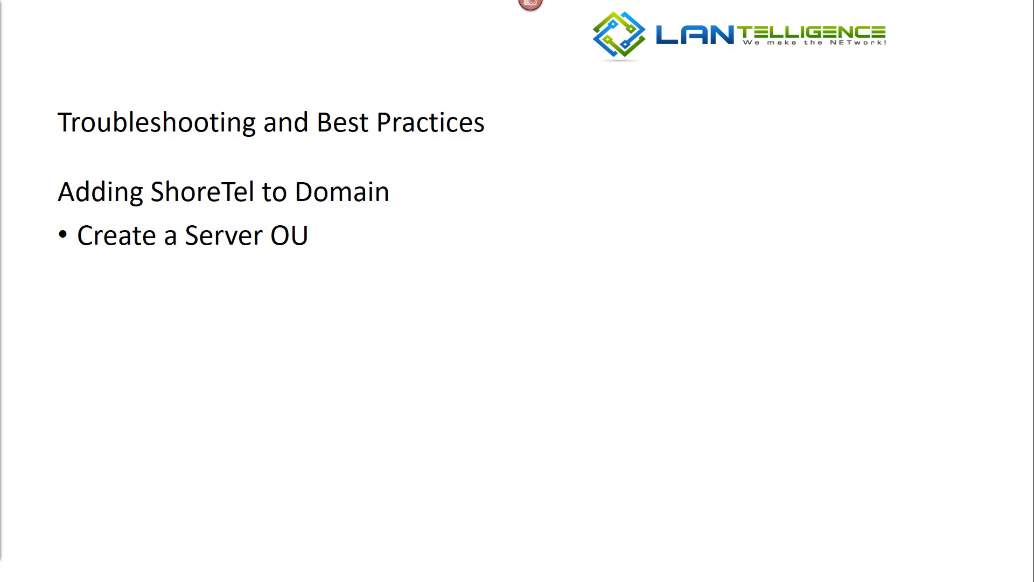